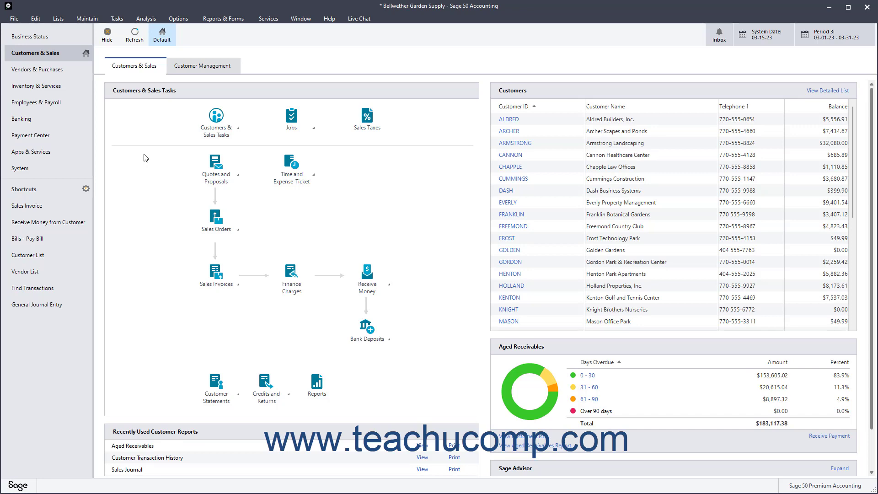
# - Open a blank Sales Orders form from the Tasks menu under Quotes/Sales Orders/Proposals
pyautogui.click(116, 18)
pyautogui.moveTo(133, 32)
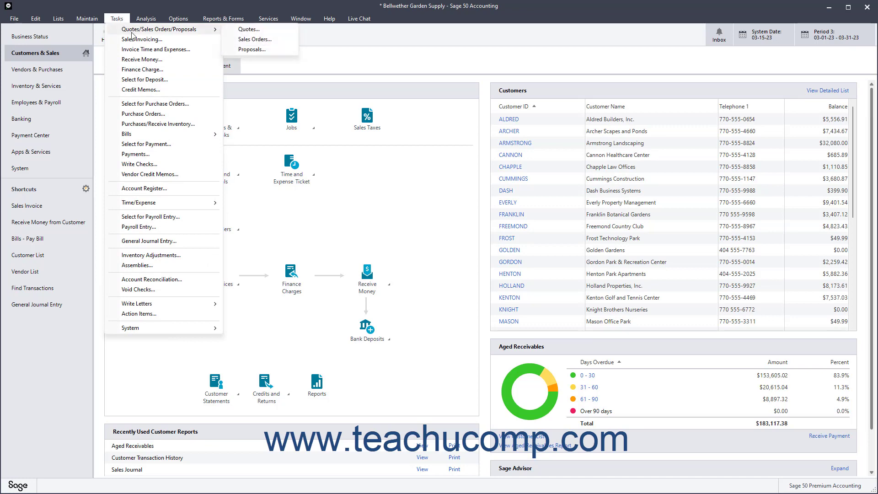
pyautogui.click(246, 39)
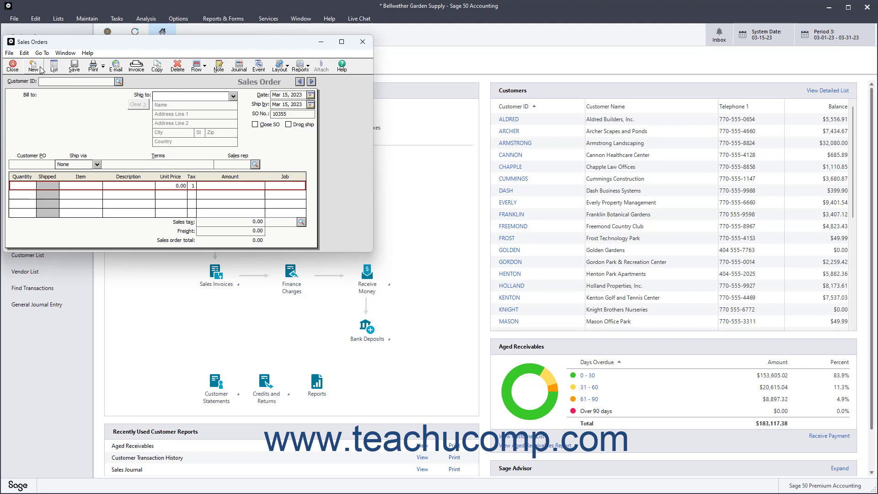
# - Choose Golden Gardens (GOLDEN) as the customer on sales order 10355
pyautogui.click(119, 82)
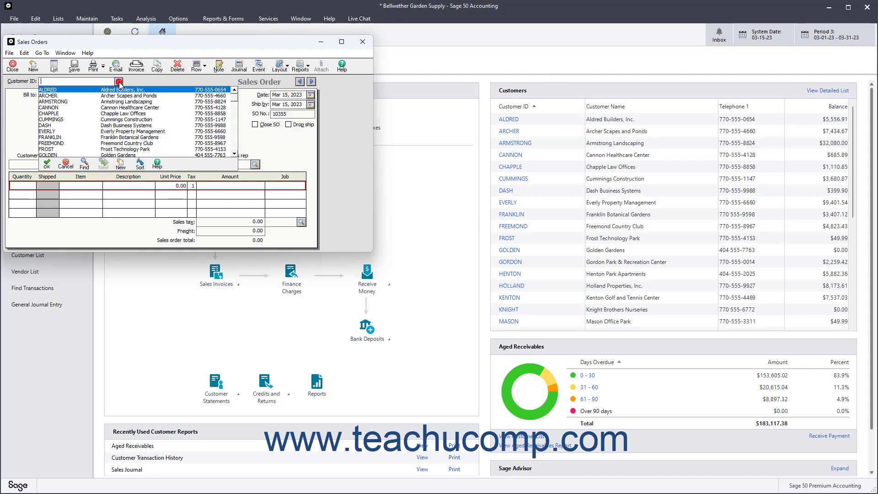
pyautogui.doubleClick(88, 155)
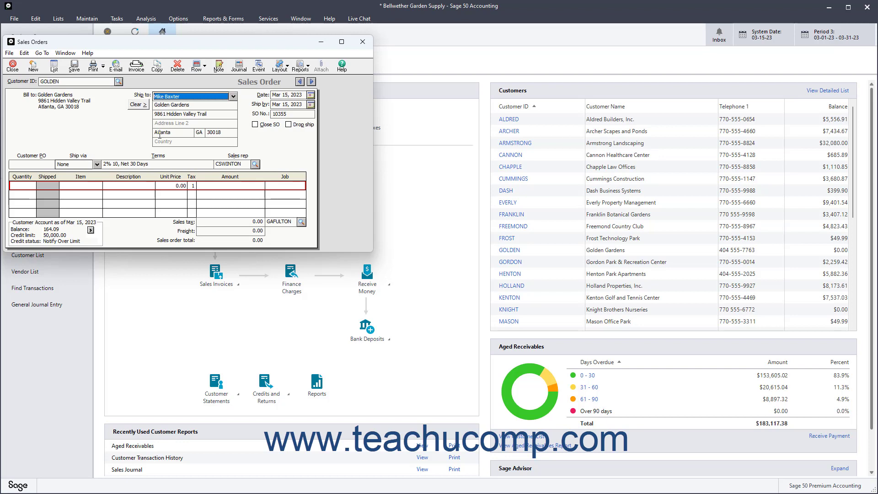
pyautogui.click(299, 114)
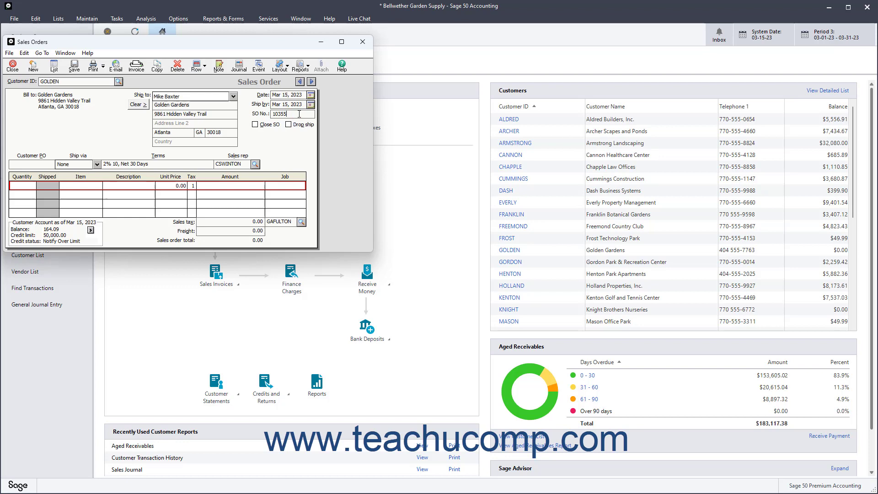
# - Set the ship-by date to Mar 17, 2023 using the calendar
pyautogui.click(298, 96)
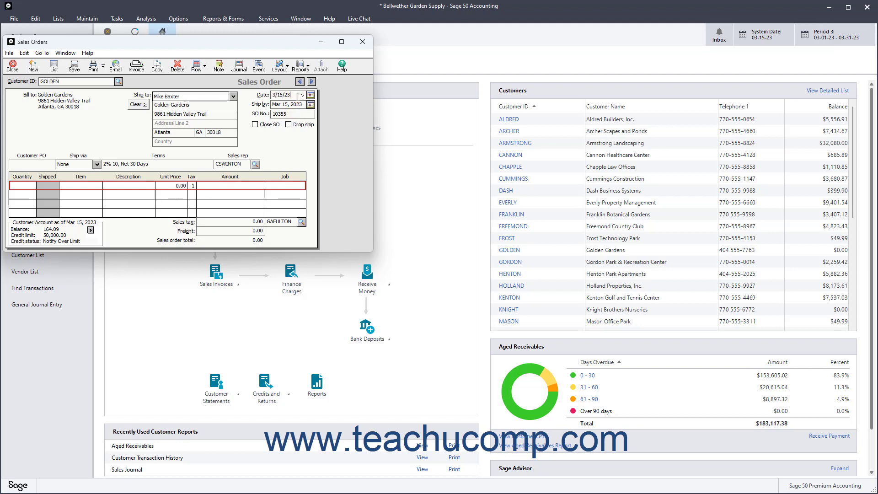
pyautogui.click(294, 104)
pyautogui.click(310, 105)
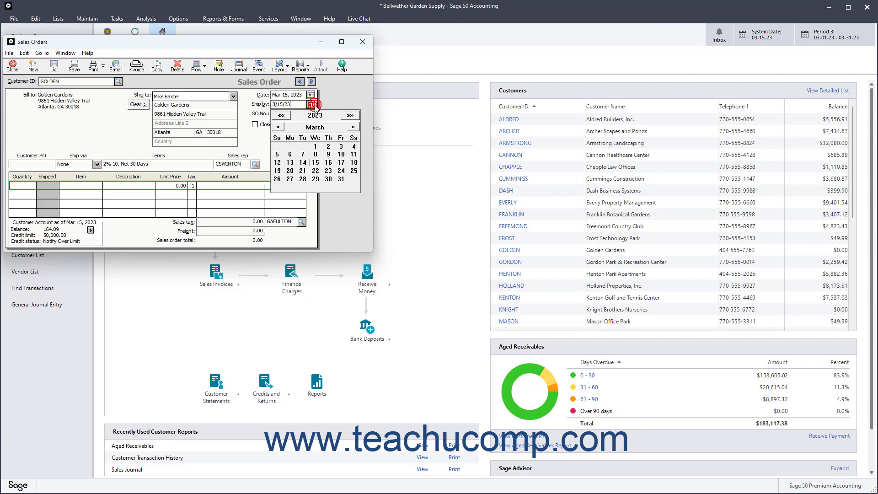
pyautogui.click(341, 163)
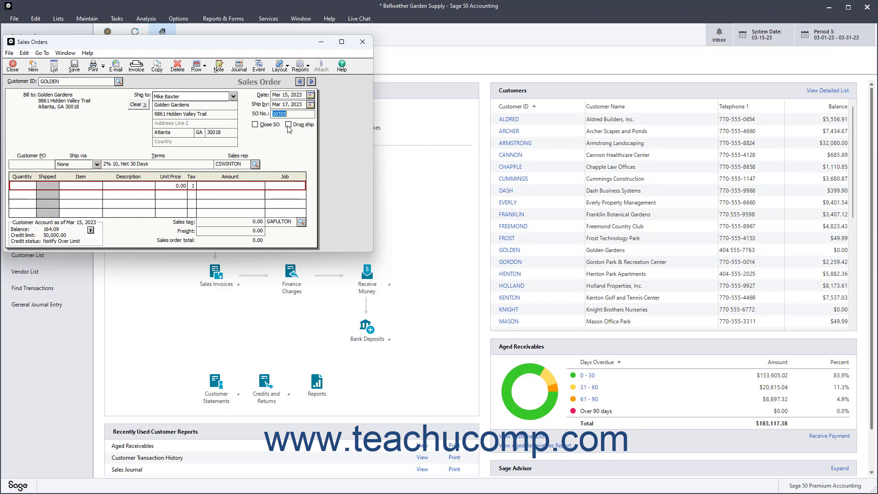
# - Set the order's Ship via method to UPS Ground
pyautogui.click(97, 164)
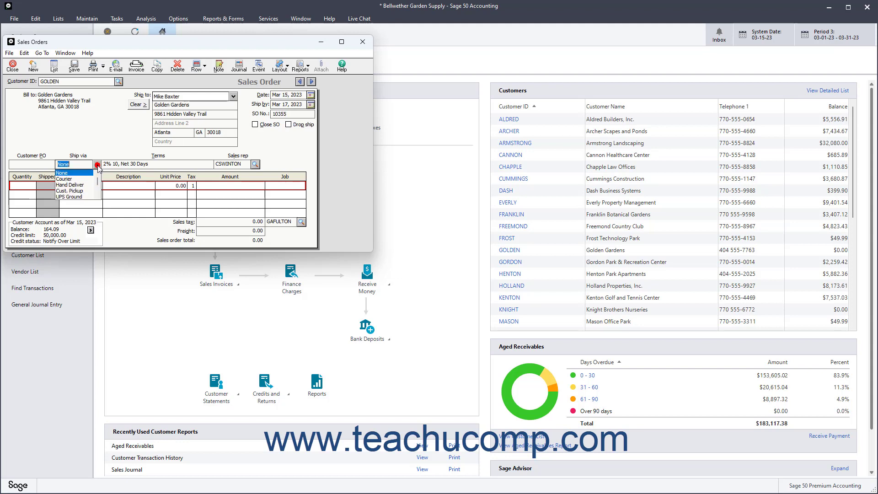
pyautogui.click(82, 196)
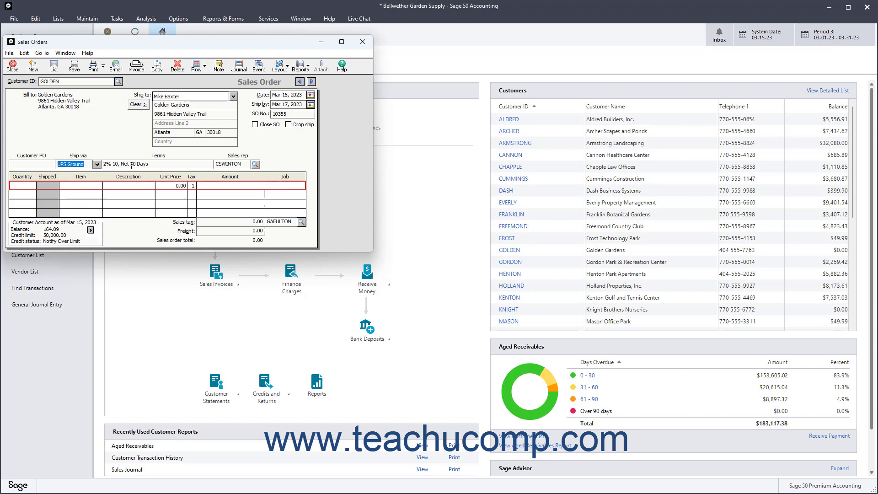
pyautogui.click(221, 164)
# - Add a line for 10 of item BOOK-11020 and accept the low-inventory warning
pyautogui.click(23, 185)
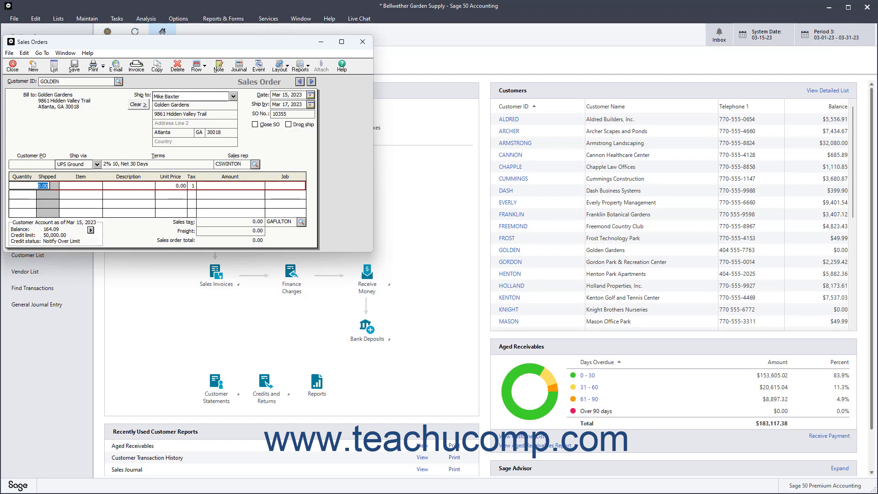
pyautogui.write('10')
pyautogui.click(66, 186)
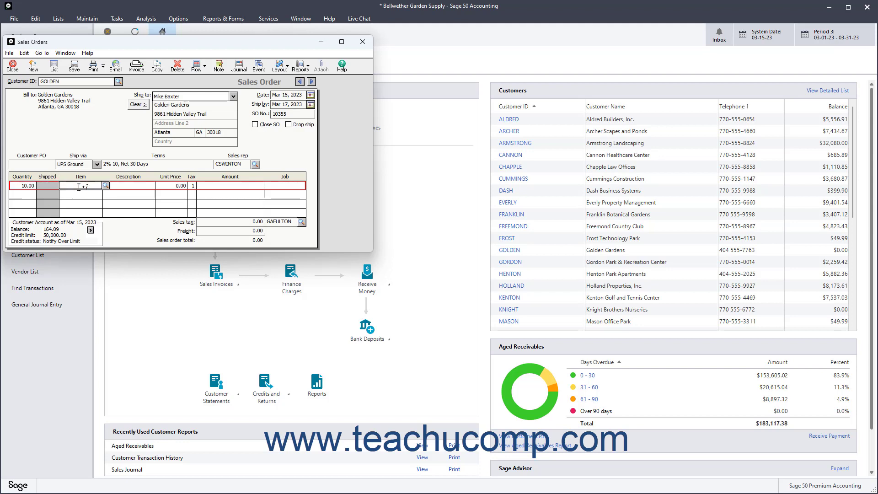
pyautogui.click(106, 185)
pyautogui.scroll(-3, 138, 230)
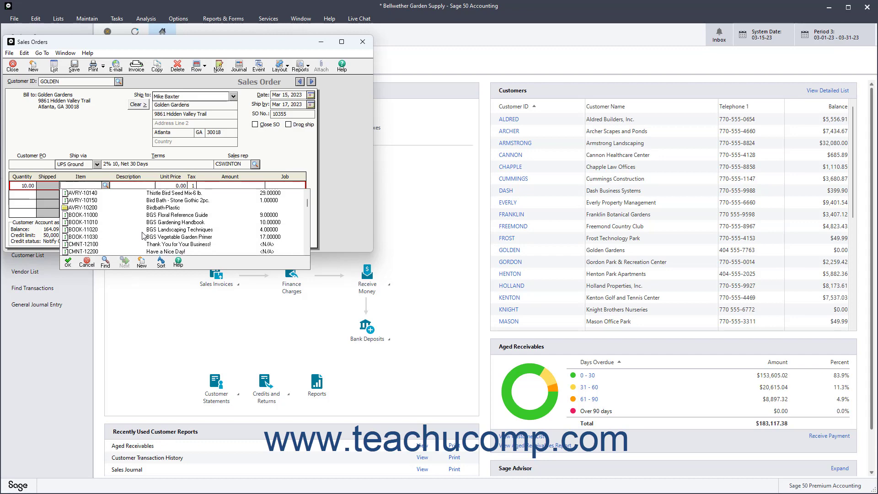
pyautogui.doubleClick(148, 232)
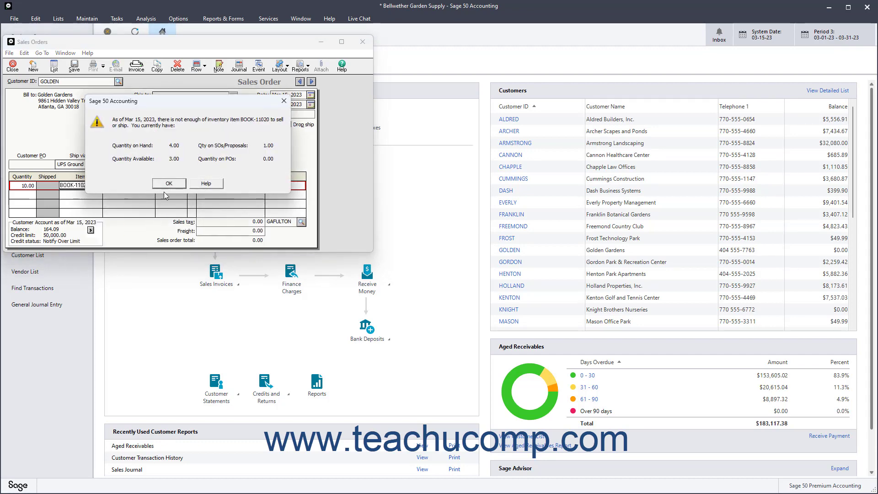
pyautogui.click(168, 184)
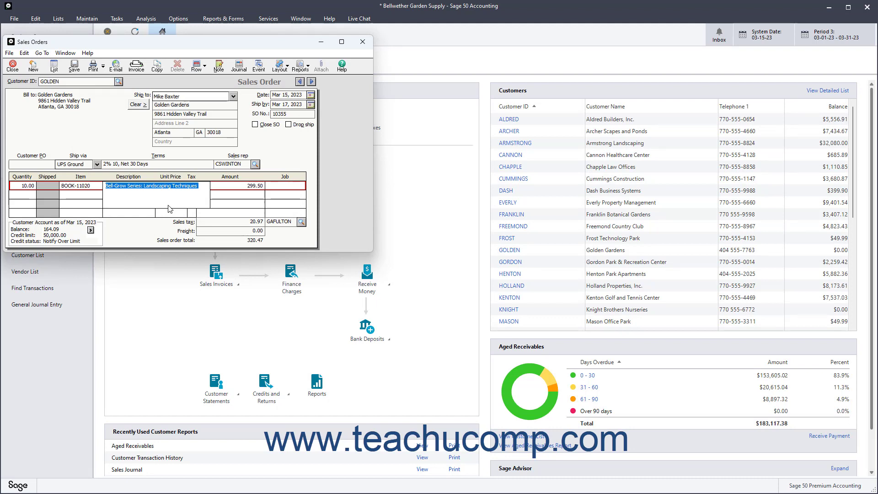
pyautogui.press('Tab')
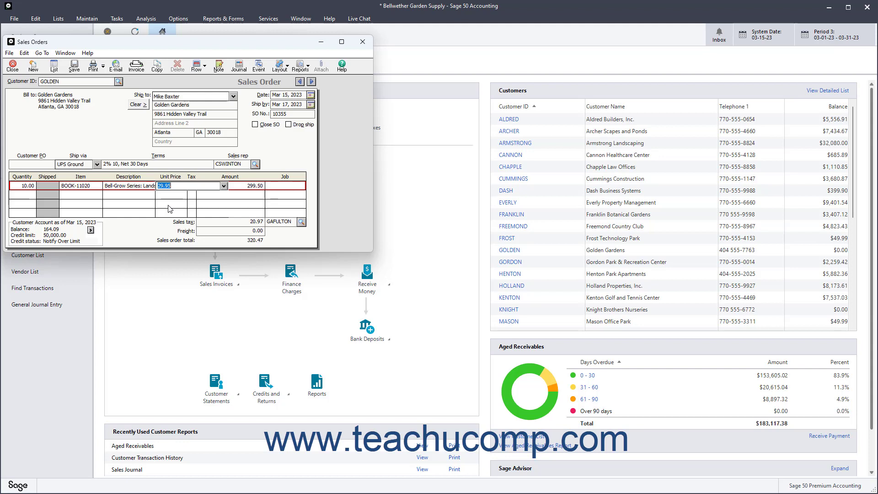
pyautogui.press('Tab')
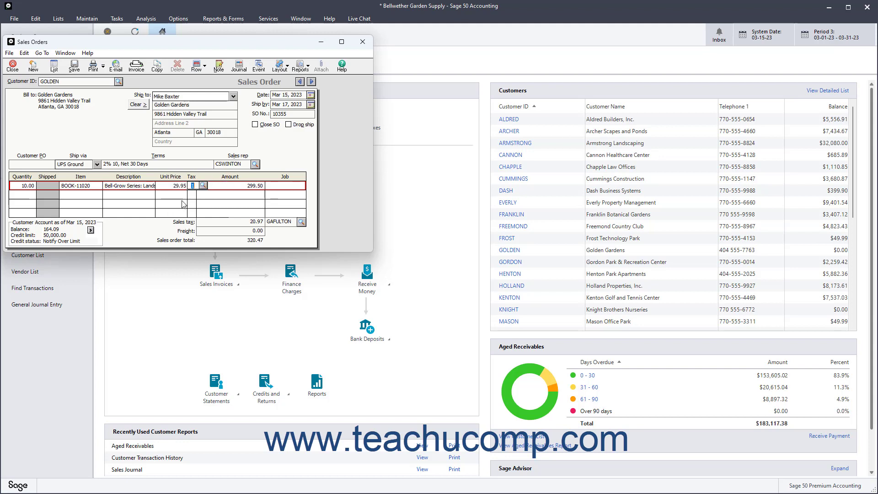
pyautogui.click(204, 186)
pyautogui.click(203, 187)
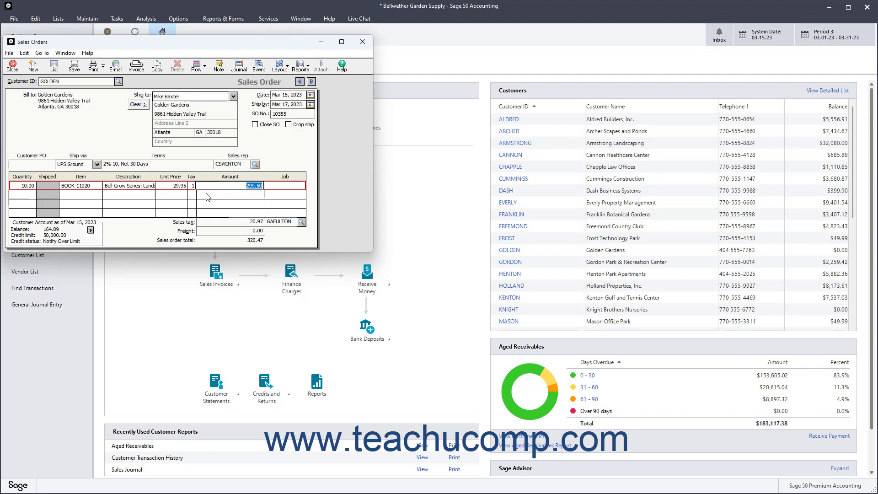
pyautogui.click(218, 231)
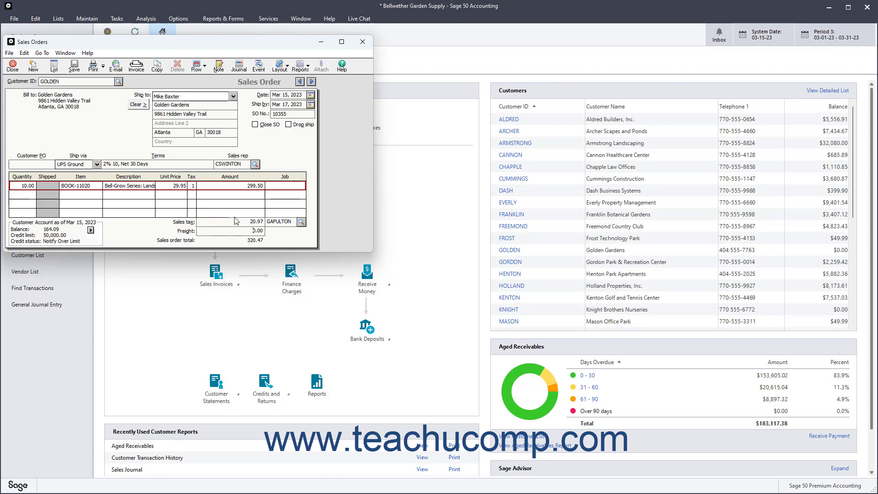
pyautogui.click(302, 222)
pyautogui.click(301, 222)
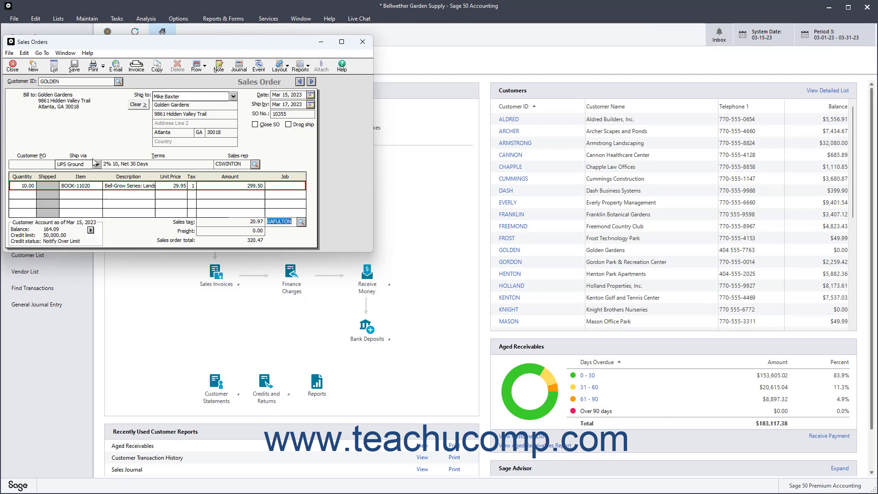
# - Save order 10355, reopen it from the date-sorted Sales Order List, mark it Close SO, and close it
pyautogui.click(75, 67)
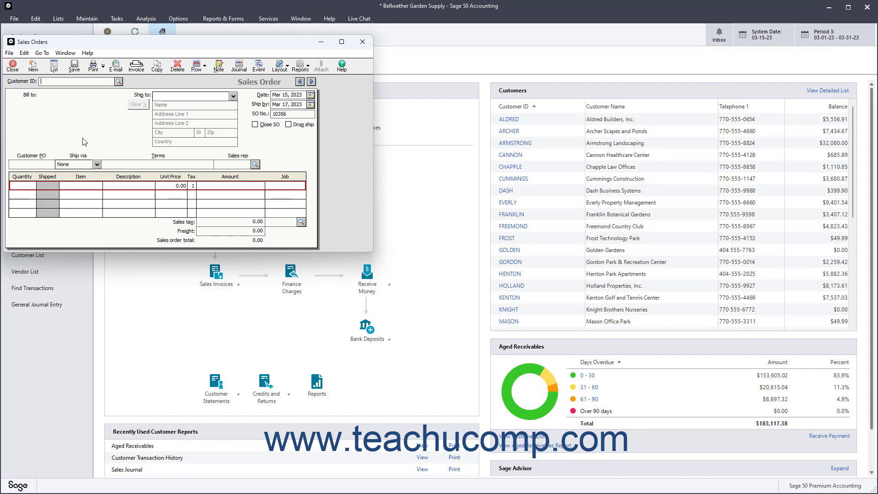
pyautogui.click(54, 65)
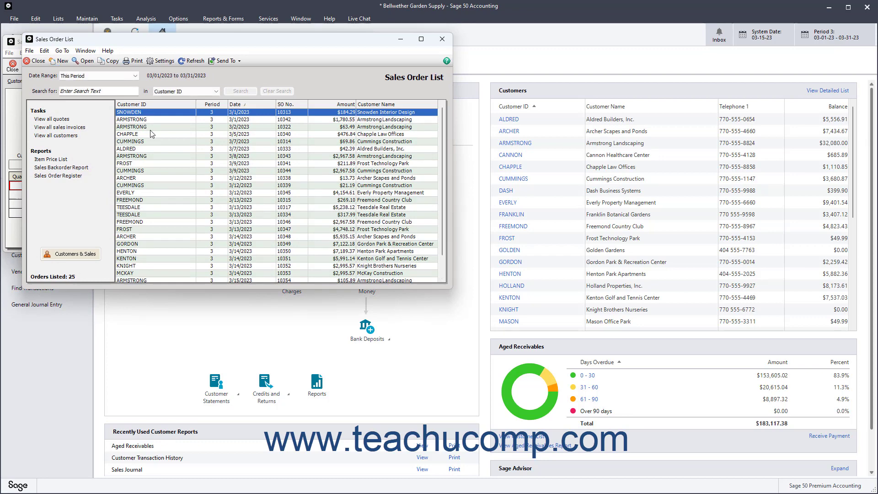
pyautogui.click(246, 105)
pyautogui.scroll(1, 242, 123)
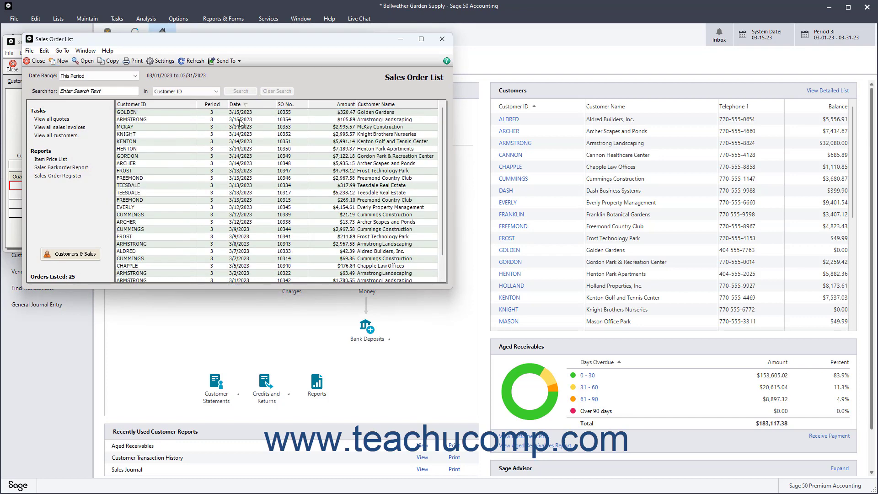
pyautogui.doubleClick(185, 113)
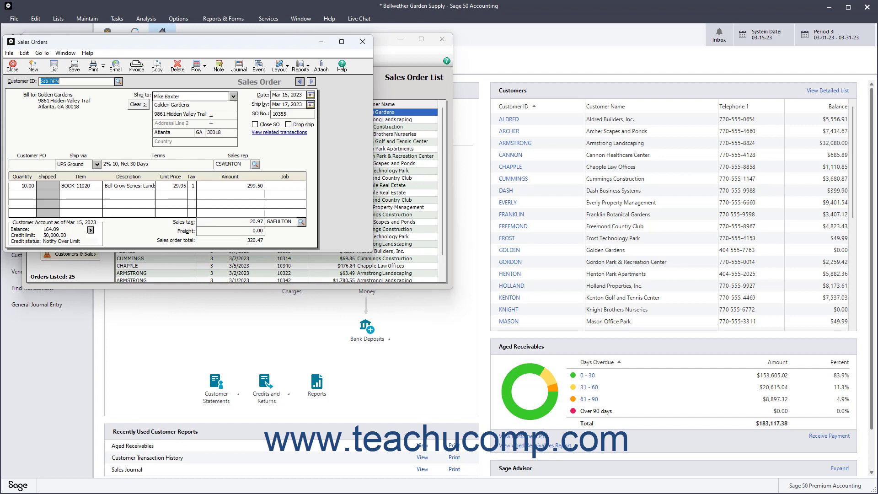
pyautogui.click(256, 125)
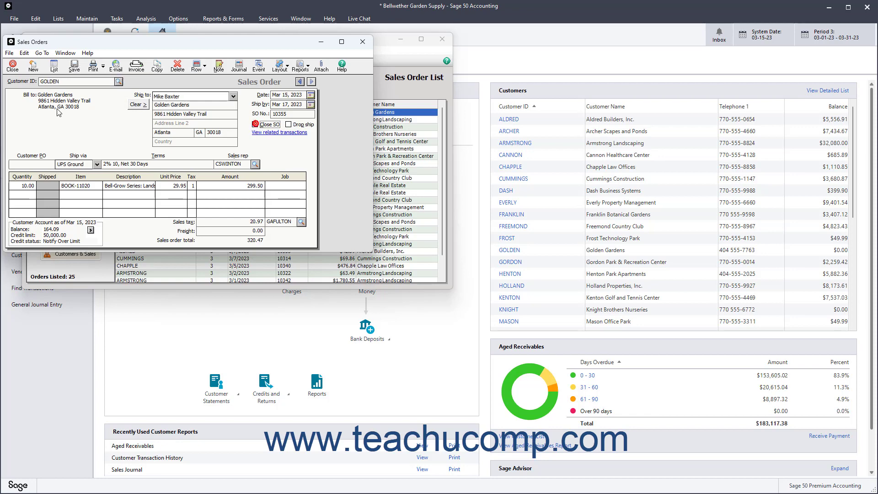
pyautogui.click(13, 66)
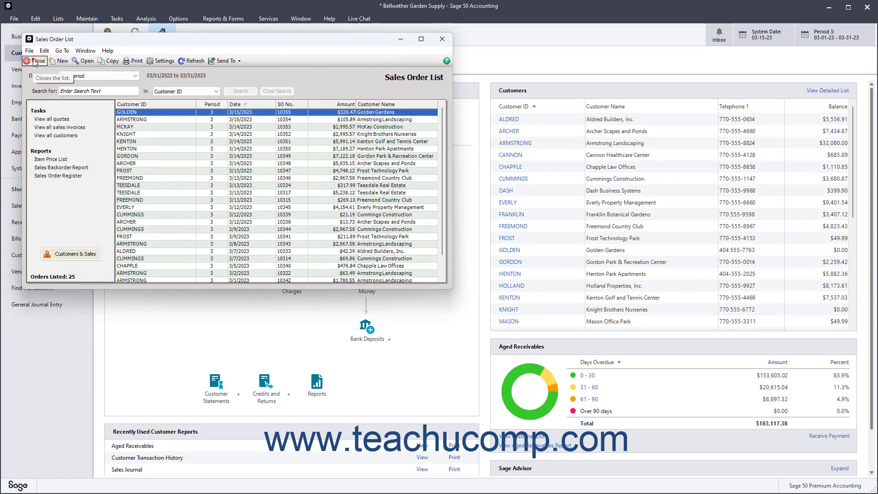